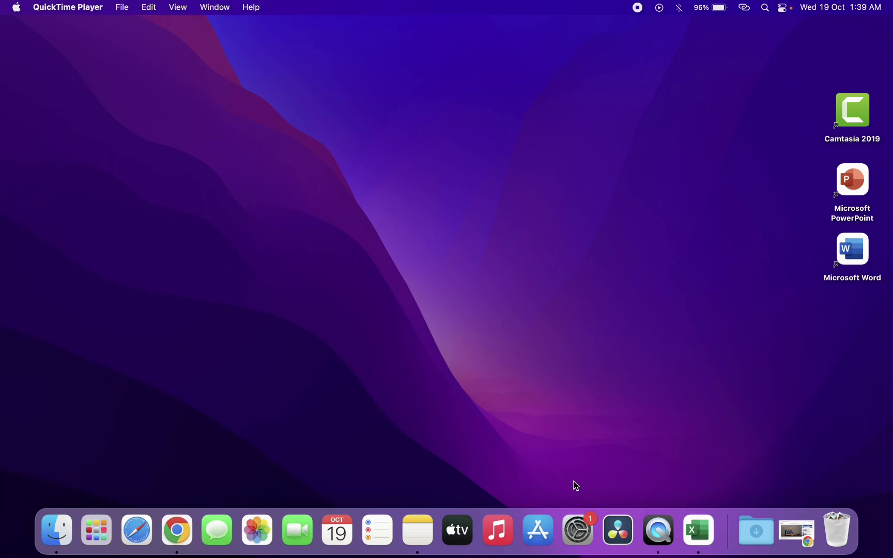
# Make a Calculator alias in Applications, drag it to the desktop, and move the leftover alias to Bin.
pyautogui.click(64, 539)
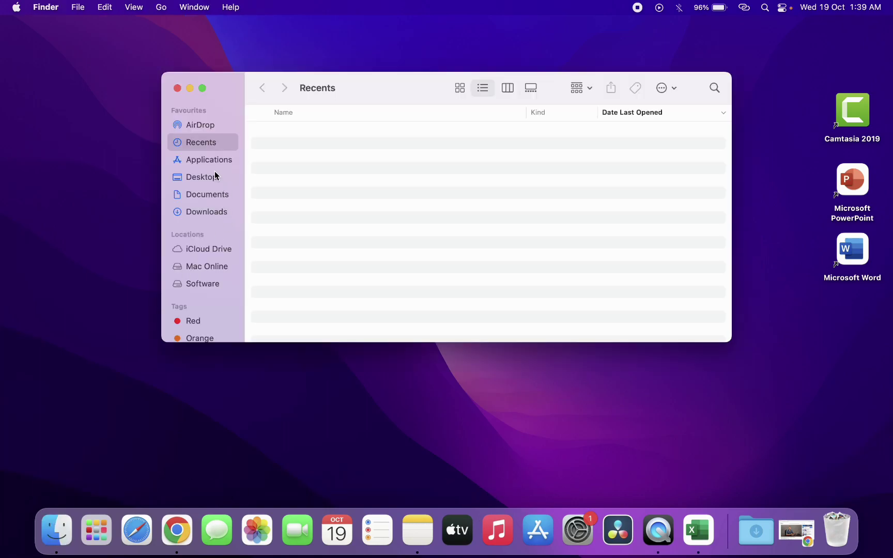
pyautogui.click(220, 162)
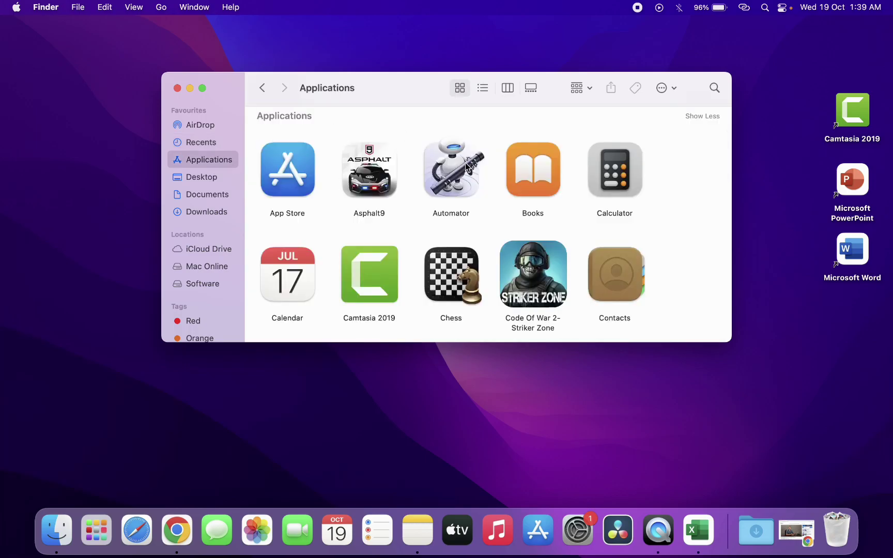
pyautogui.rightClick(614, 175)
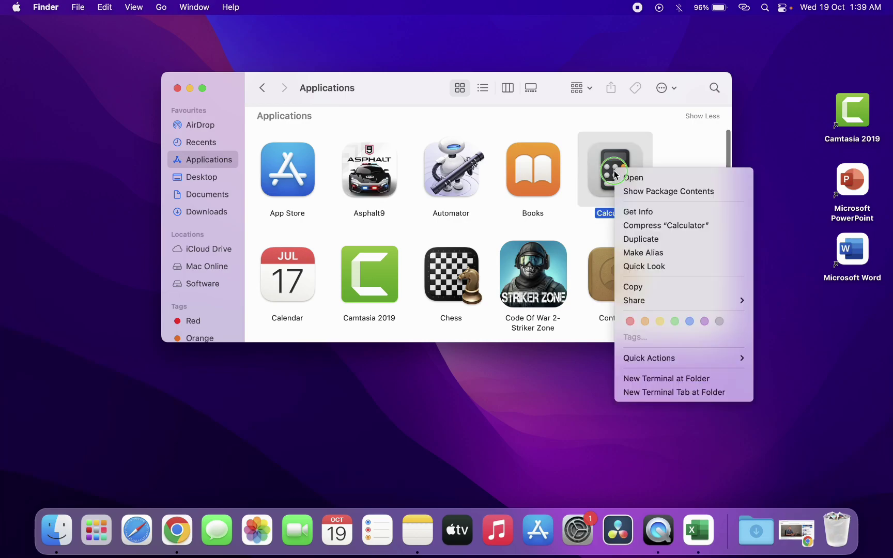
pyautogui.click(648, 252)
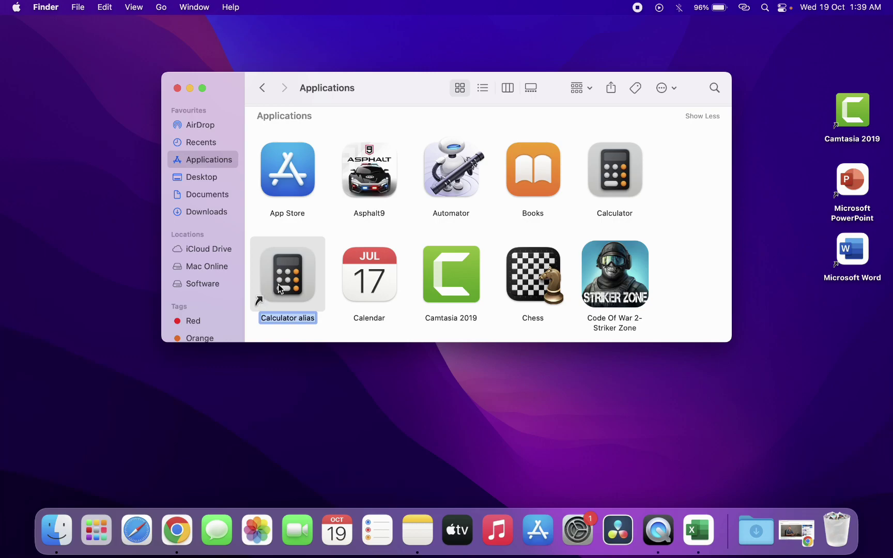
pyautogui.moveTo(282, 284); pyautogui.dragTo(387, 387)
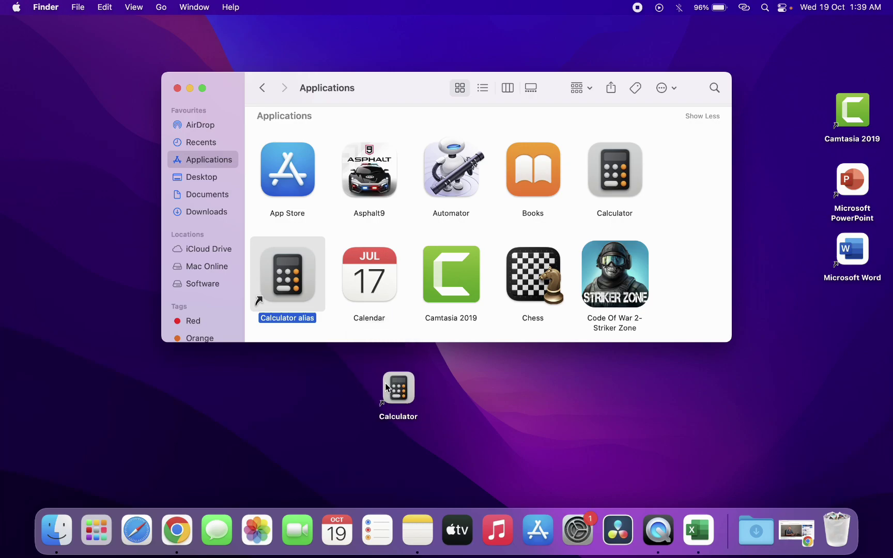
pyautogui.rightClick(287, 280)
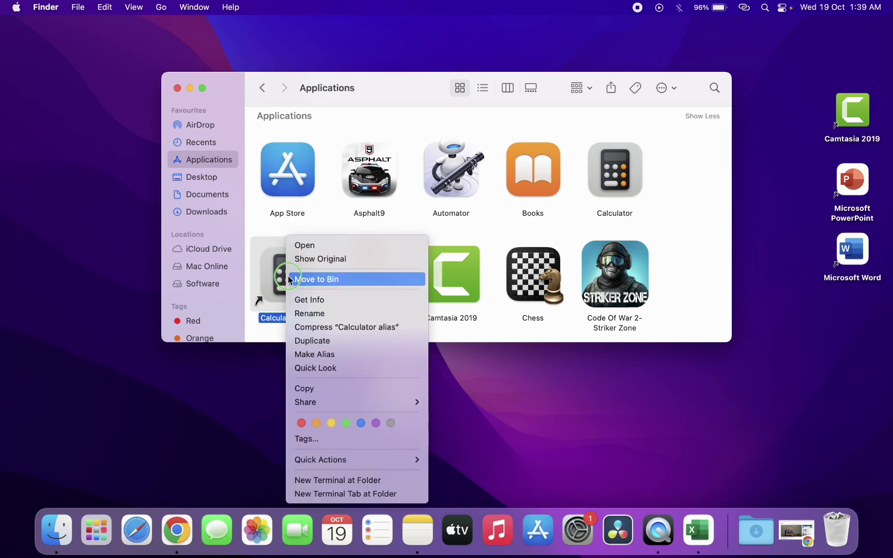
pyautogui.click(296, 279)
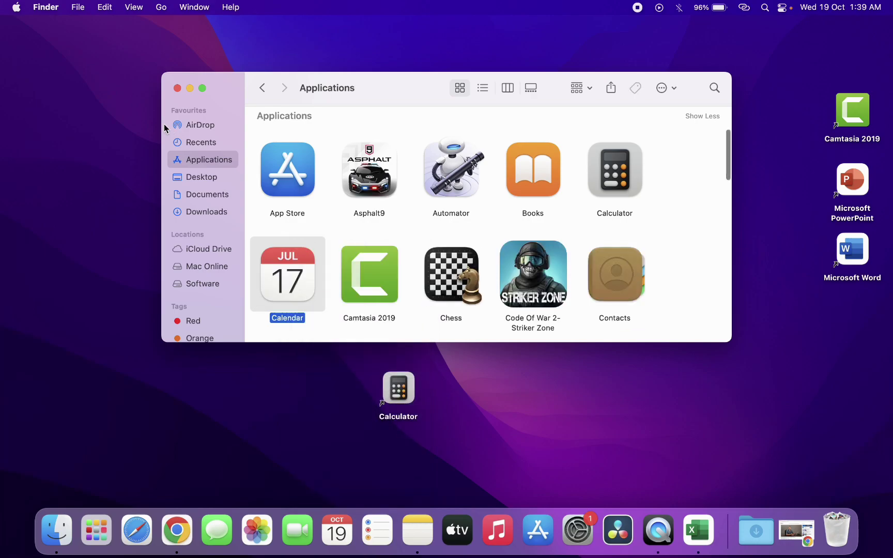
# Close the Applications window, then launch Calculator from its desktop alias and quit it.
pyautogui.click(178, 88)
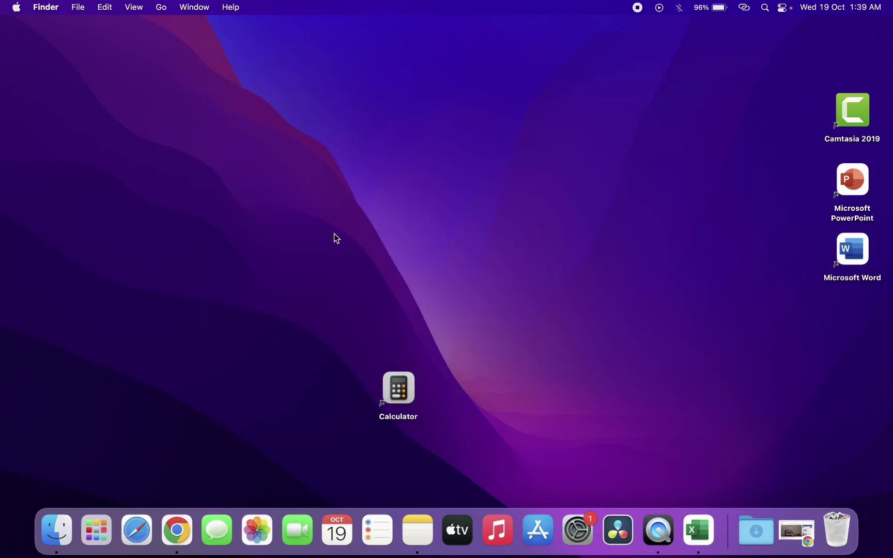
pyautogui.doubleClick(397, 385)
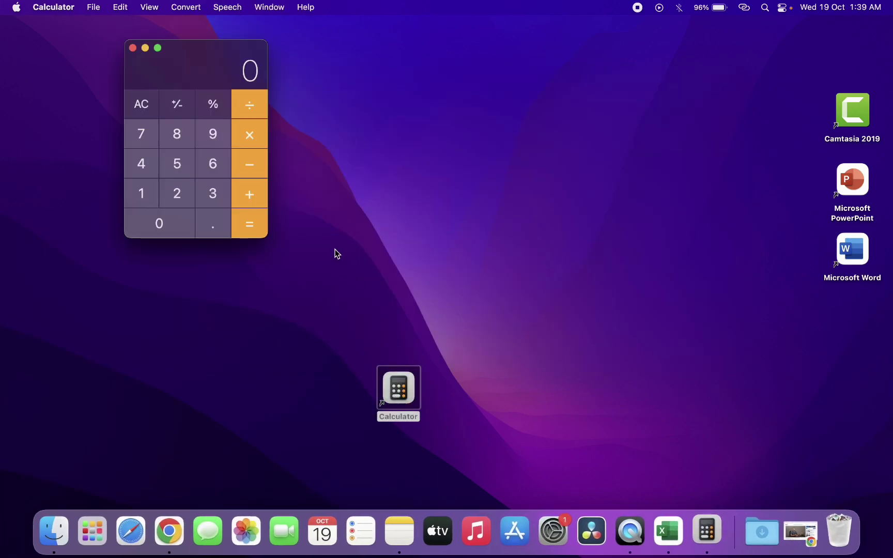
pyautogui.click(132, 47)
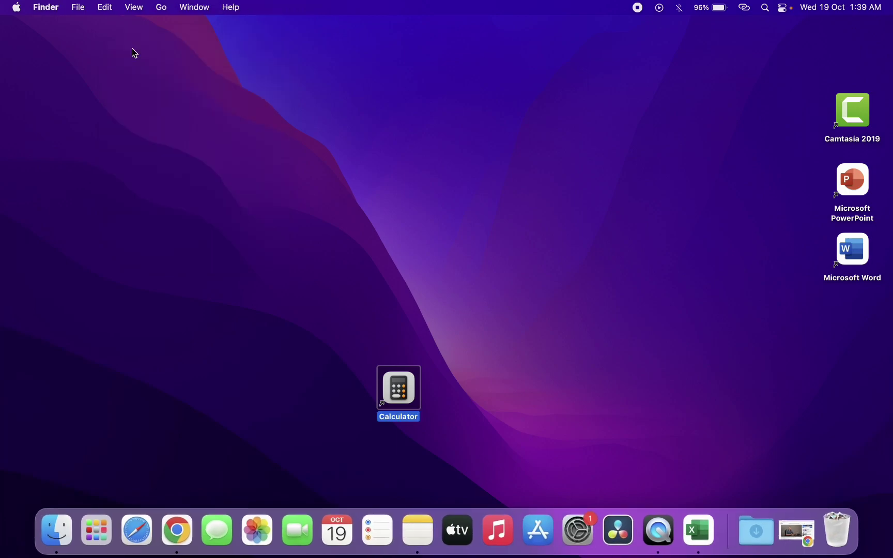
pyautogui.click(133, 48)
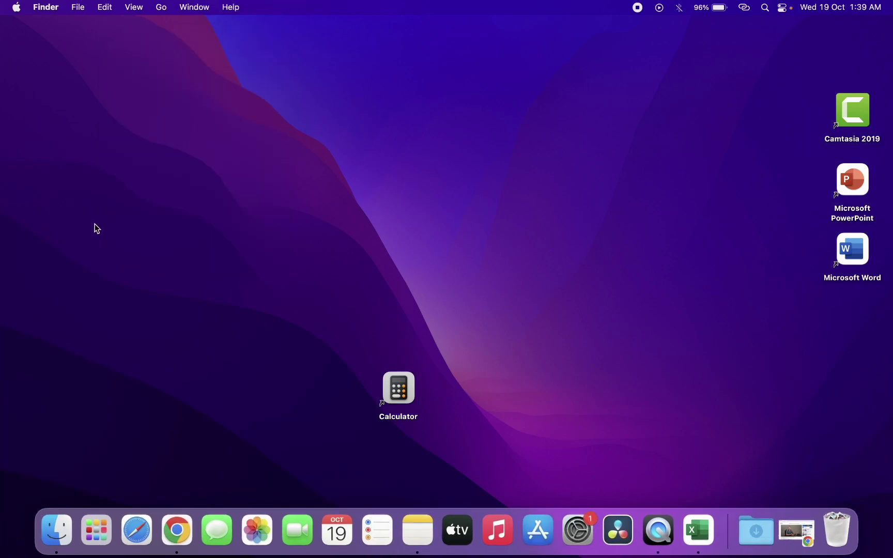
# Make an alias of the Pic folder on the Mac Online drive and drag it to the desktop.
pyautogui.click(45, 529)
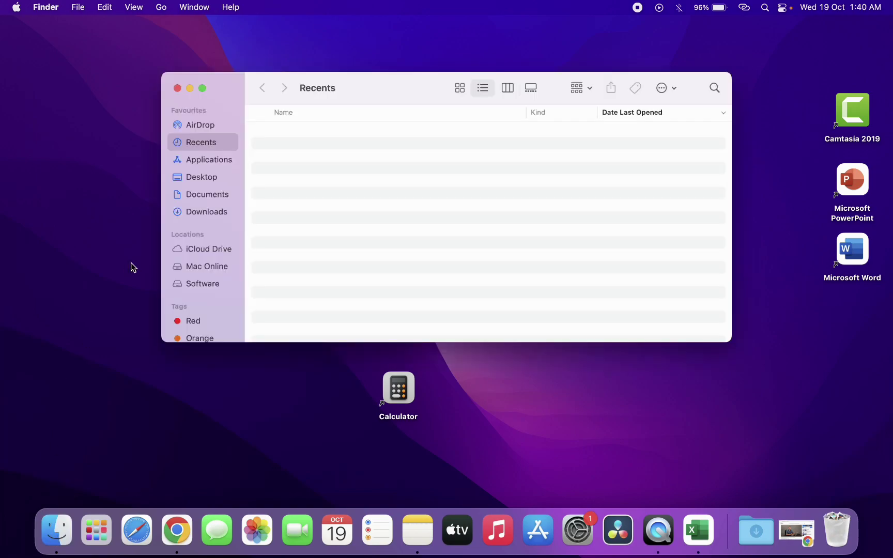
pyautogui.click(200, 267)
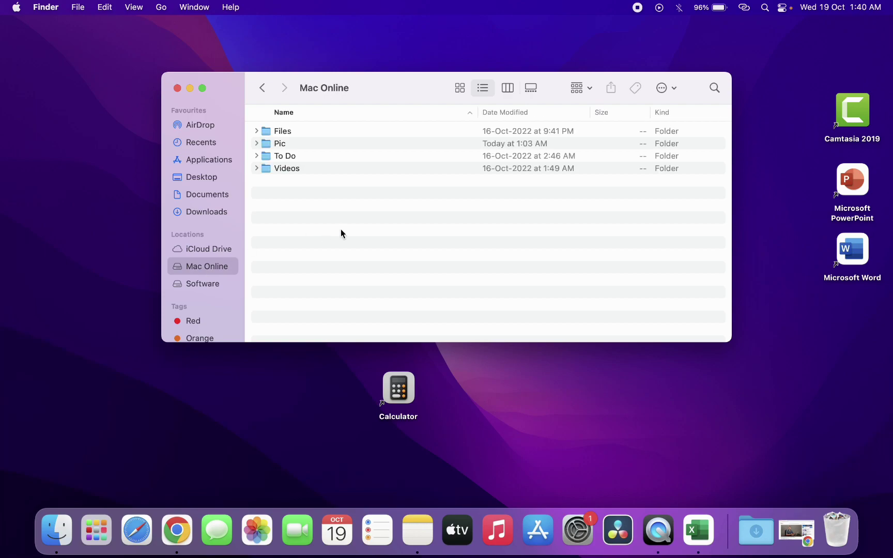
pyautogui.click(458, 89)
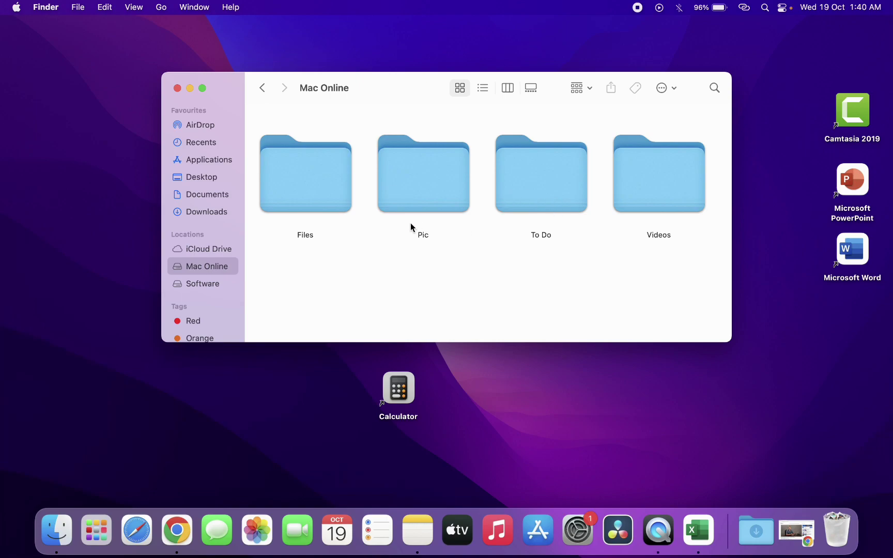
pyautogui.click(424, 209)
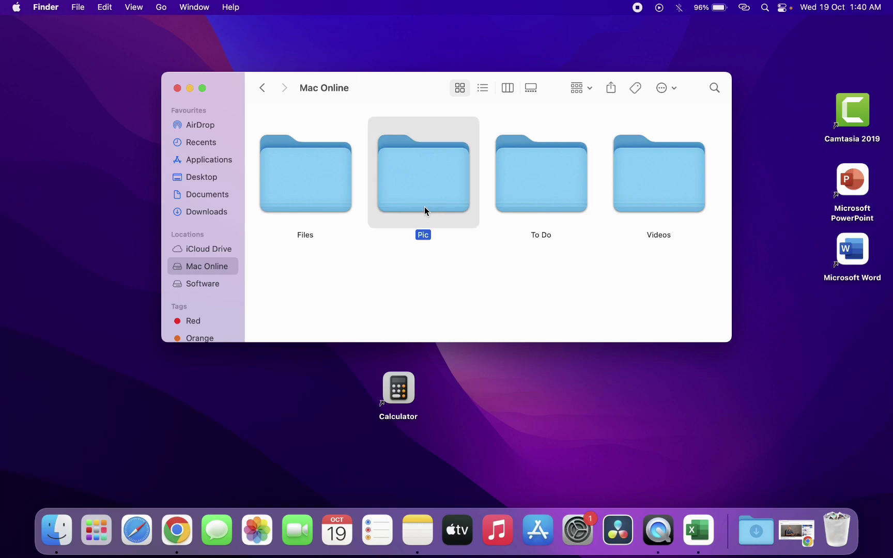
pyautogui.rightClick(427, 203)
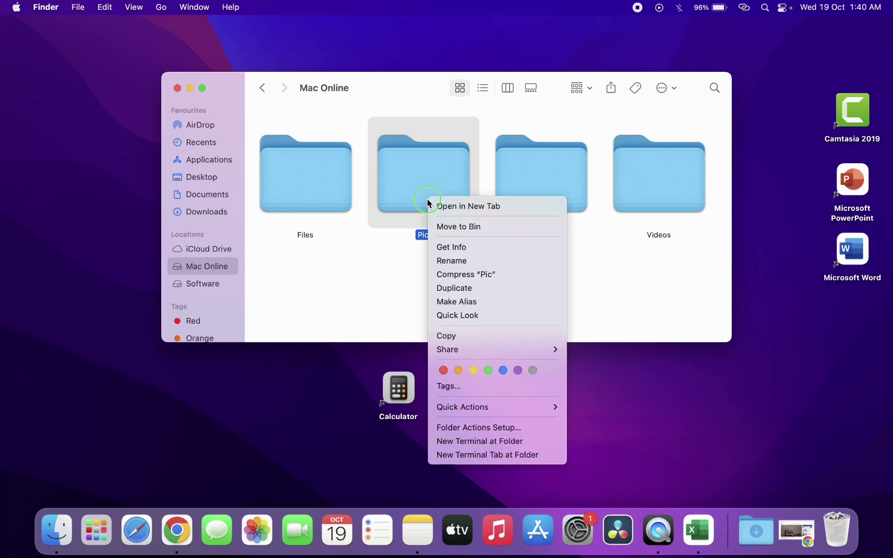
pyautogui.click(484, 302)
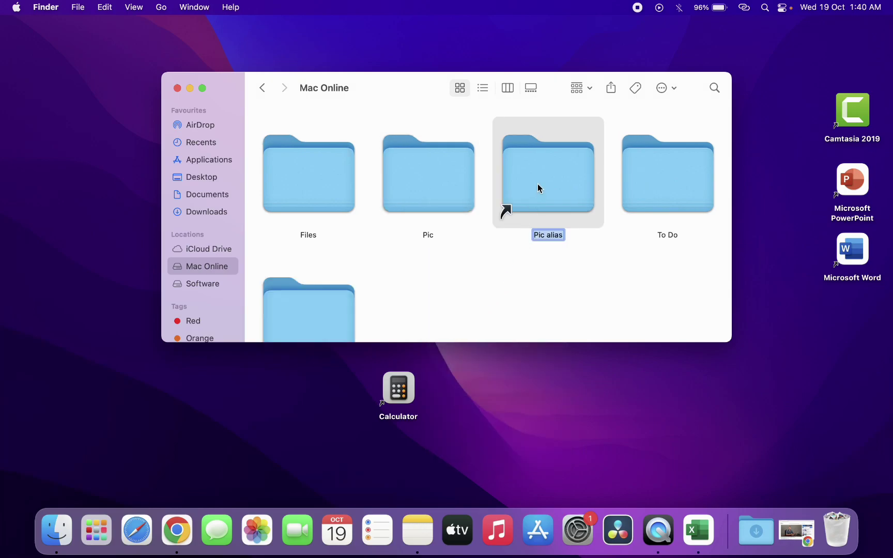
pyautogui.moveTo(538, 183); pyautogui.dragTo(542, 389)
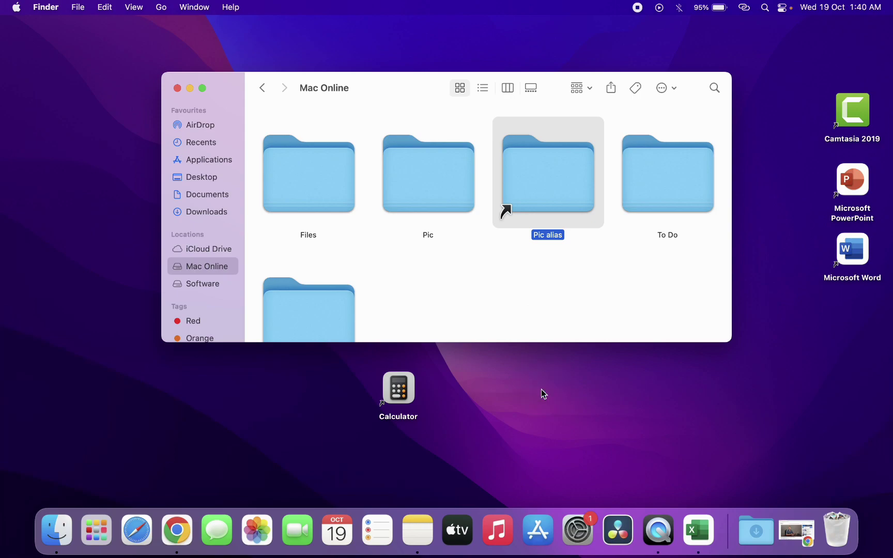
# Move the leftover Pic alias in Mac Online to Bin and close the window.
pyautogui.click(547, 256)
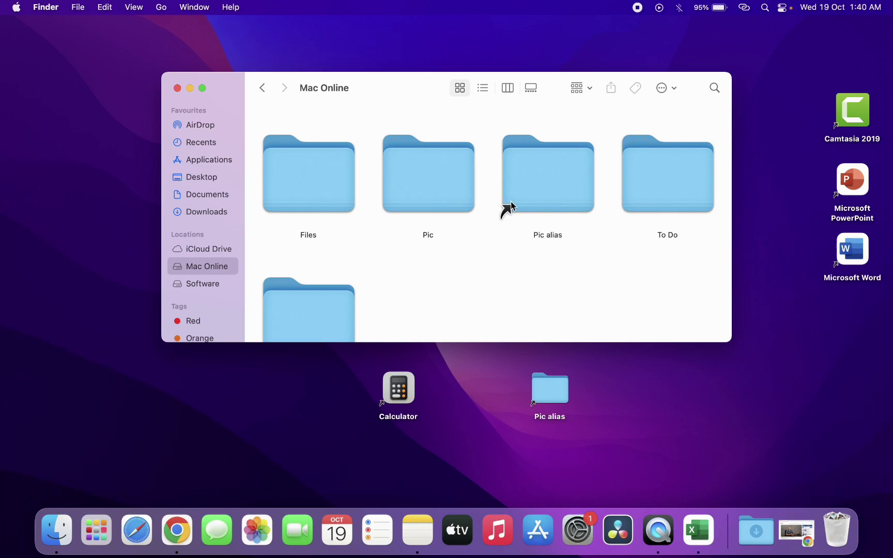
pyautogui.rightClick(521, 188)
pyautogui.click(539, 228)
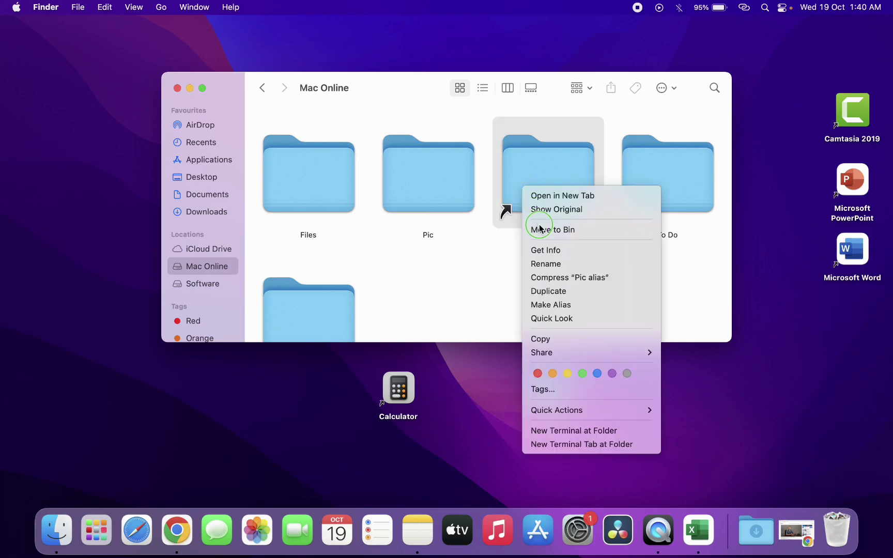
pyautogui.click(548, 233)
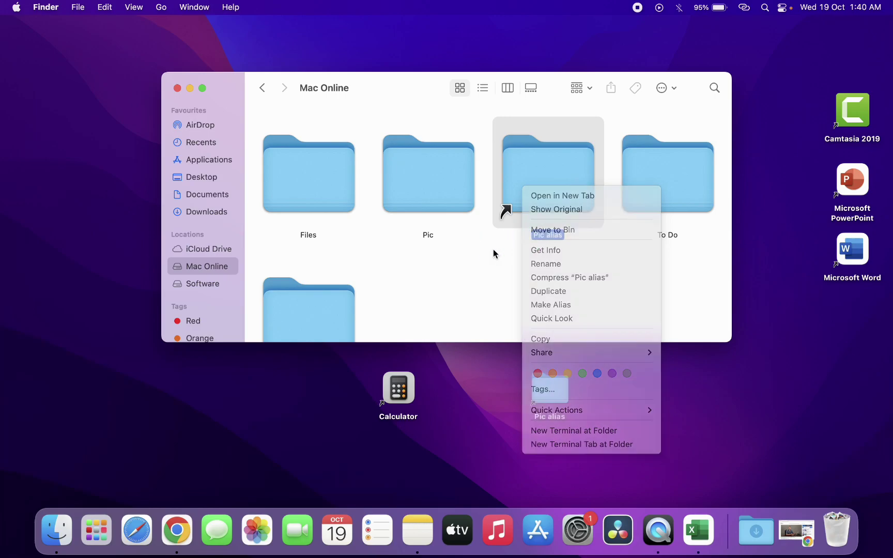
pyautogui.click(432, 217)
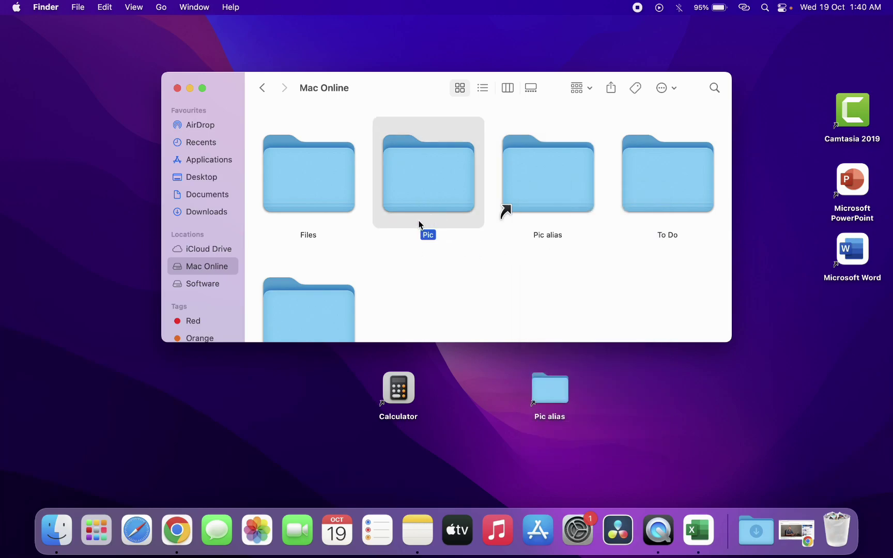
pyautogui.click(537, 178)
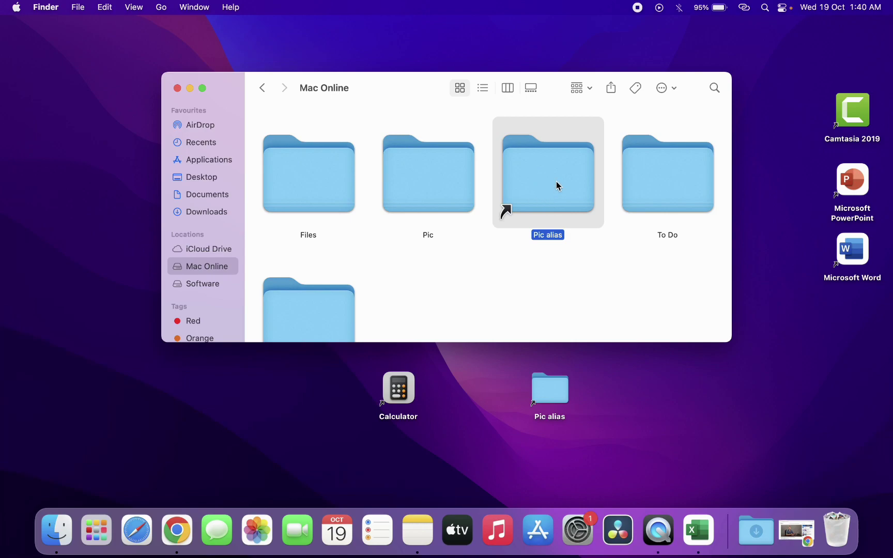
pyautogui.rightClick(556, 181)
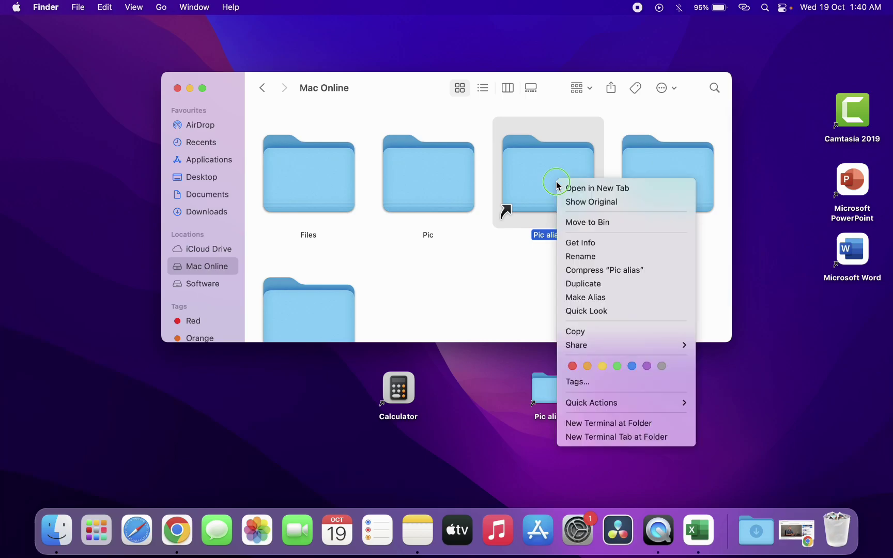
pyautogui.click(572, 221)
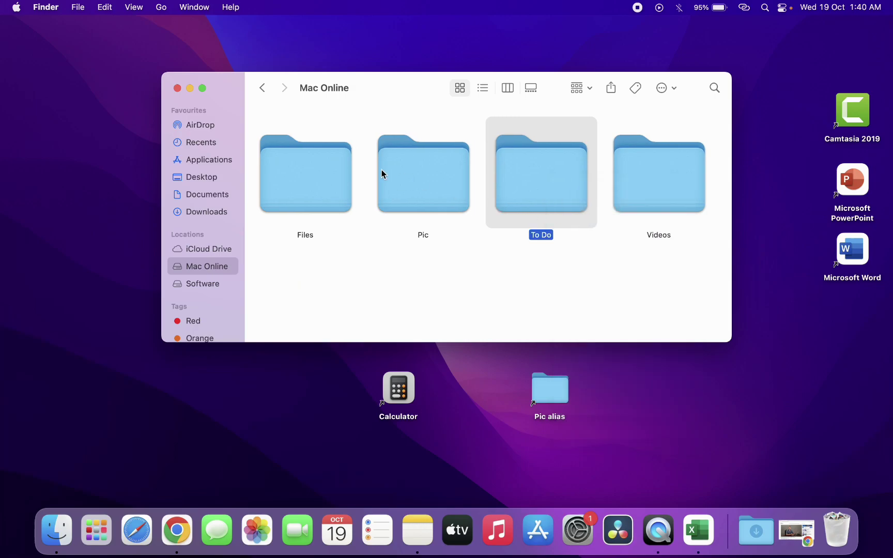
pyautogui.click(178, 88)
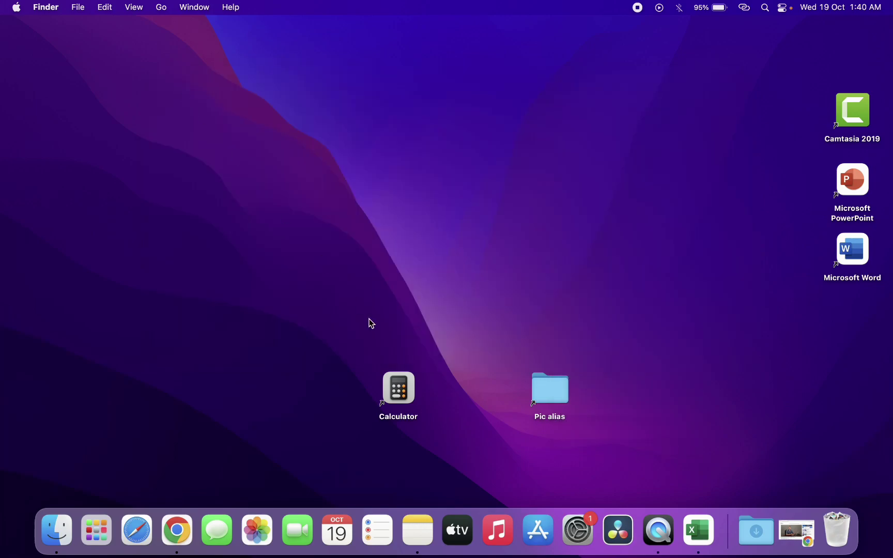
# Rename the desktop 'Pic alias' to 'Pic'.
pyautogui.click(559, 398)
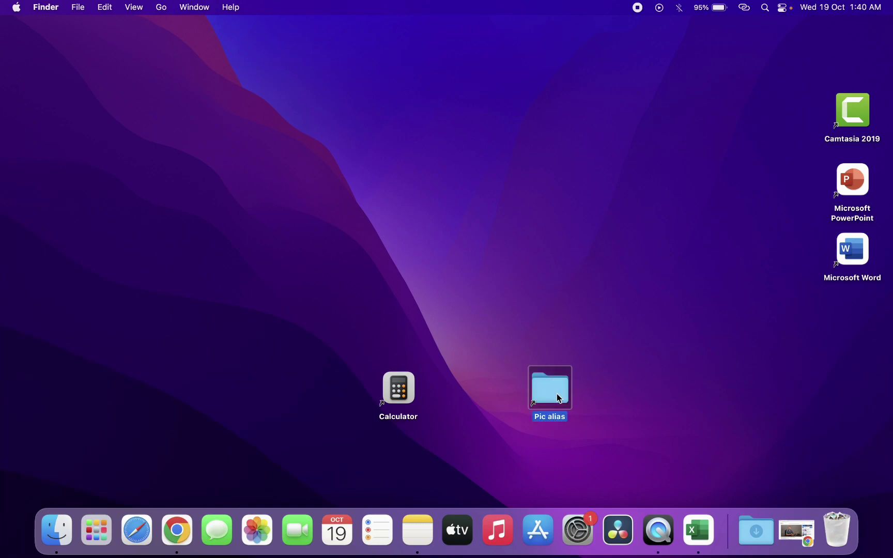
pyautogui.rightClick(560, 398)
pyautogui.click(570, 313)
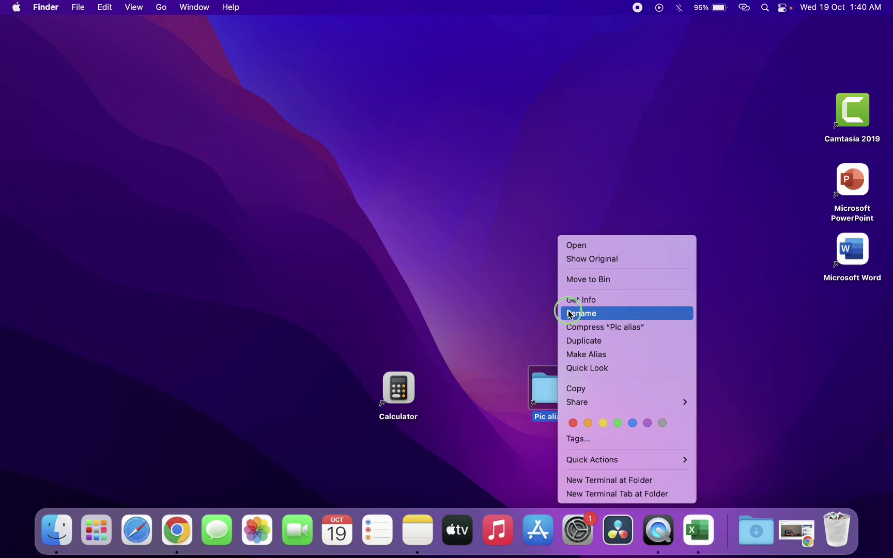
pyautogui.press('BackSpace')
pyautogui.press('BackSpace')
pyautogui.press('BackSpace')
pyautogui.press('BackSpace')
pyautogui.press('BackSpace')
pyautogui.press('BackSpace')
pyautogui.press('Return')
# Open the Pic alias to confirm it shows the folder's images, then close it.
pyautogui.doubleClick(547, 386)
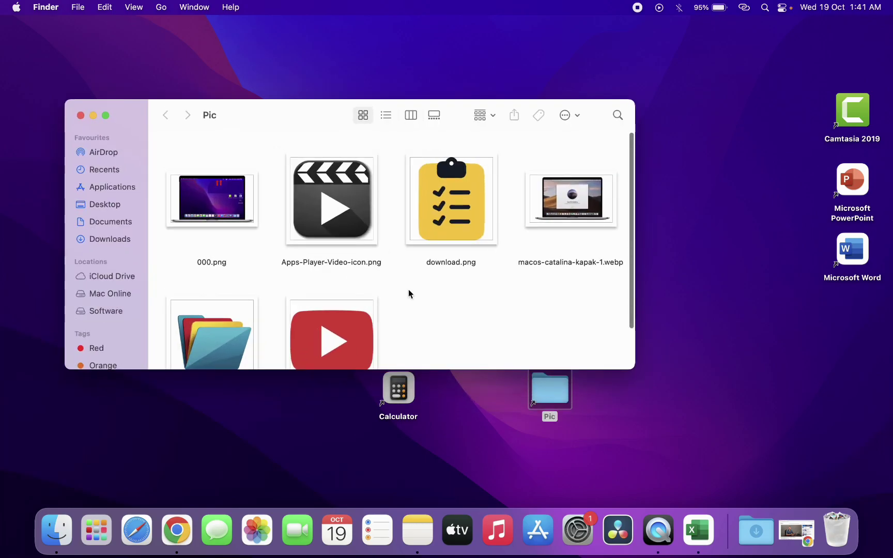
pyautogui.click(80, 115)
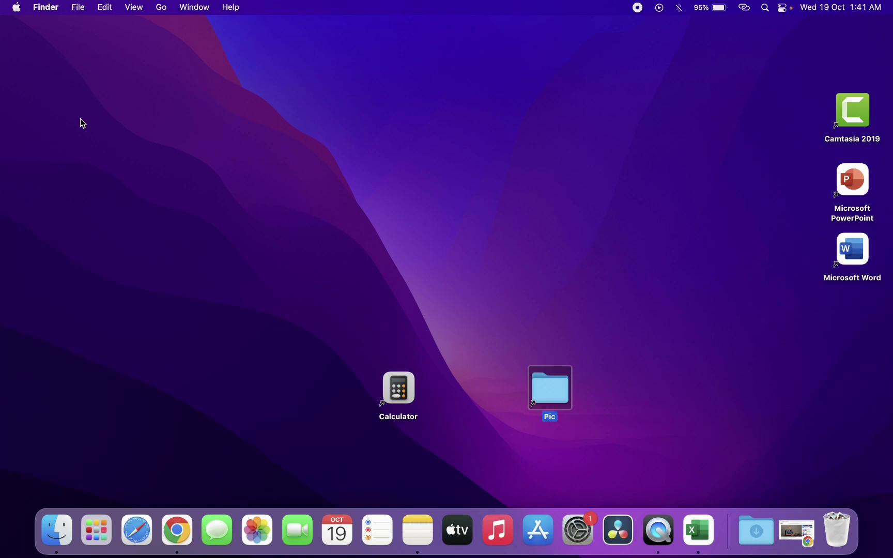
pyautogui.click(81, 120)
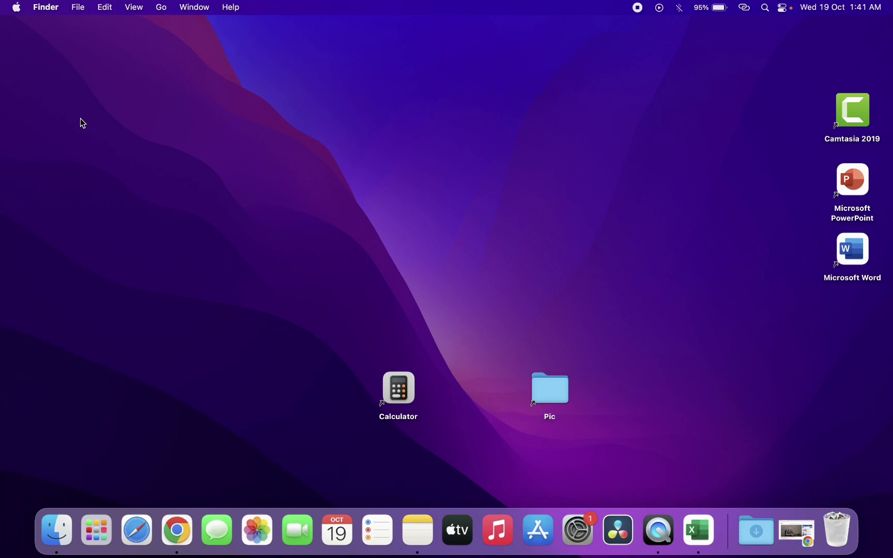
# Tick Hard disks in Finder Preferences' General settings and select the Mac Online disk on the desktop.
pyautogui.click(49, 11)
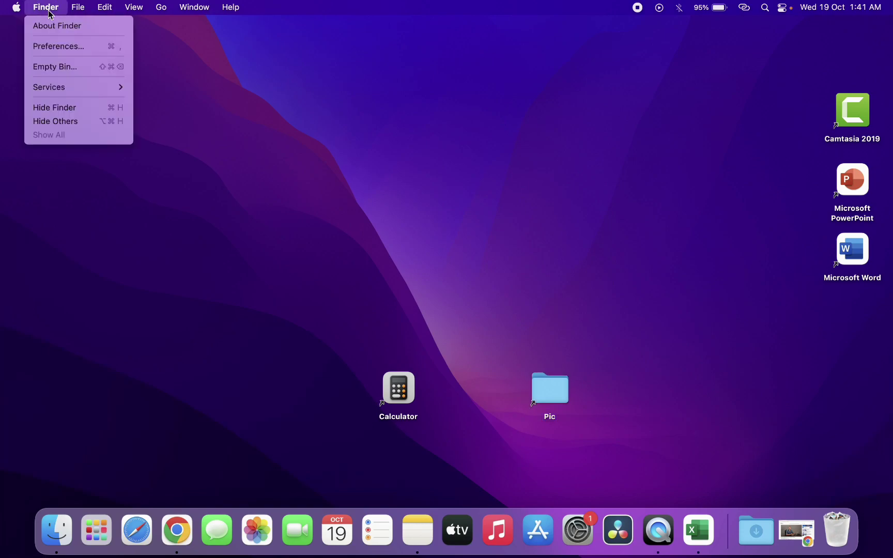
pyautogui.click(54, 46)
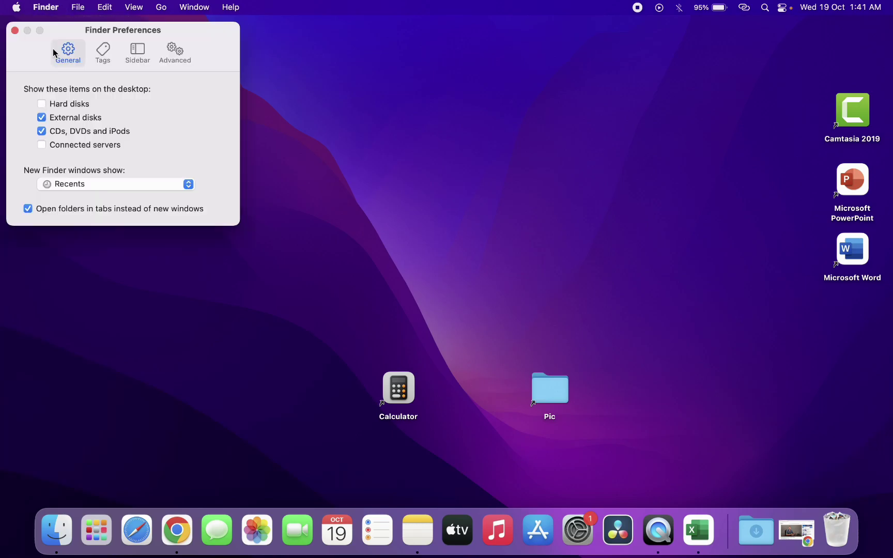
pyautogui.click(42, 104)
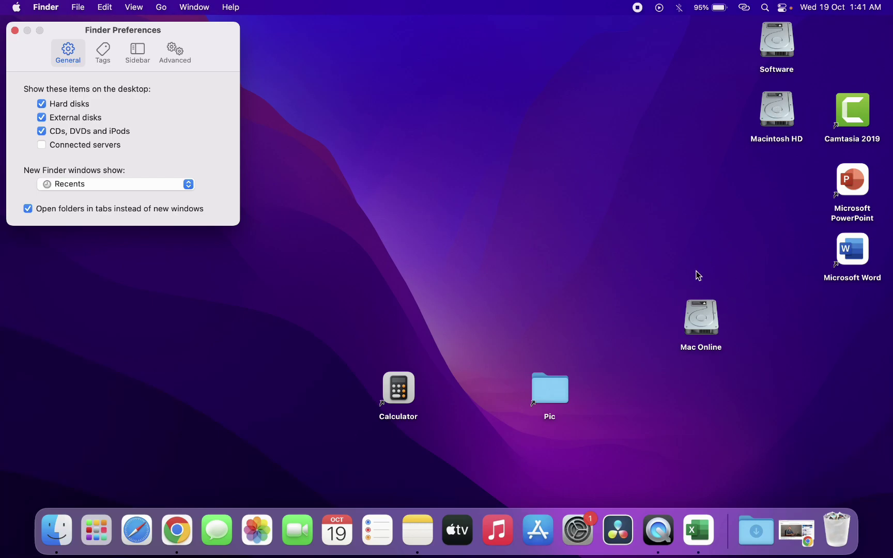
pyautogui.click(699, 330)
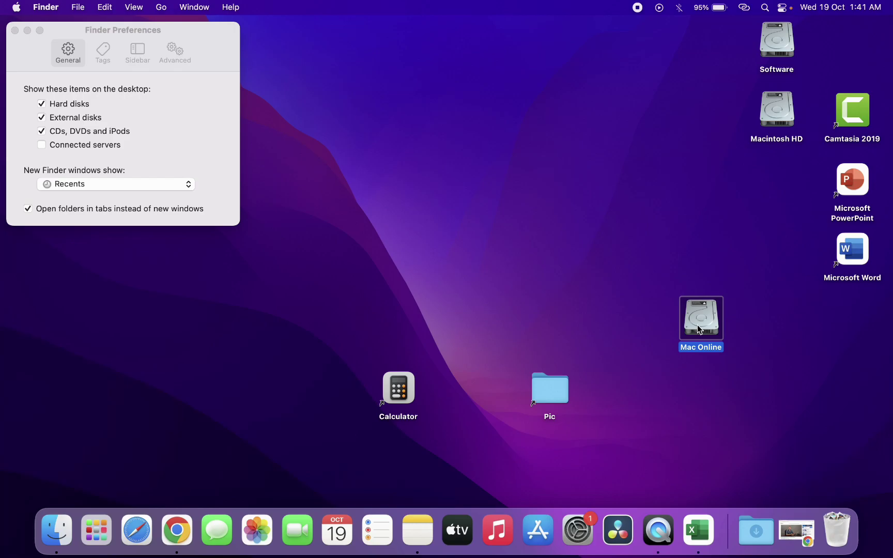
# Make a Mac Online alias from the desktop disk and confirm it opens the drive's four folders.
pyautogui.rightClick(698, 330)
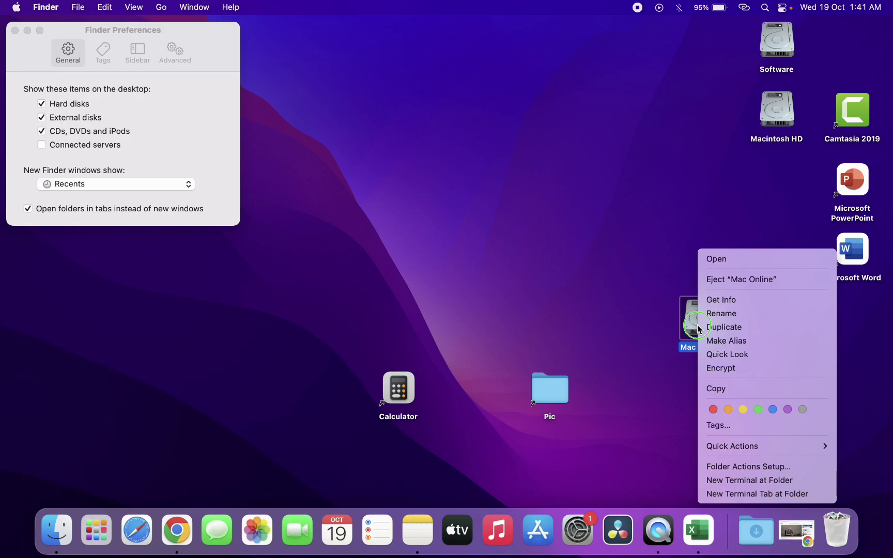
pyautogui.click(709, 341)
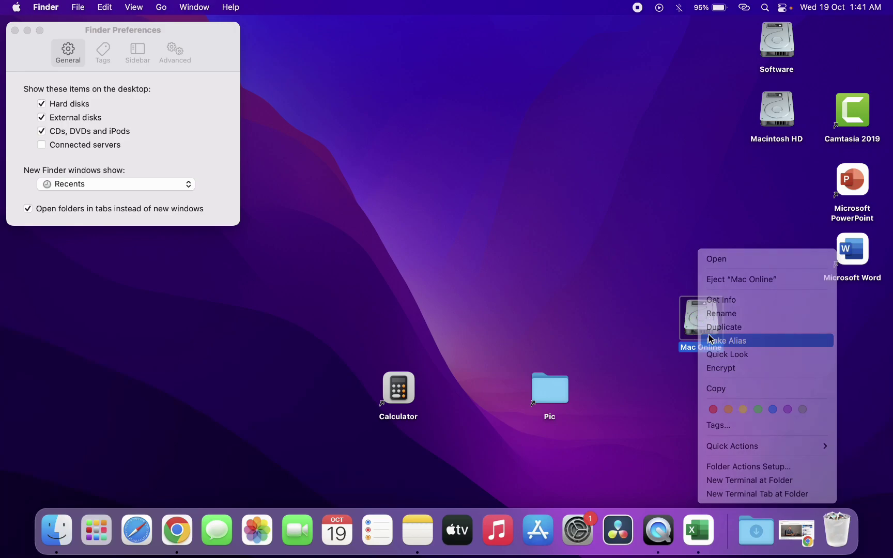
pyautogui.moveTo(708, 339); pyautogui.dragTo(778, 357)
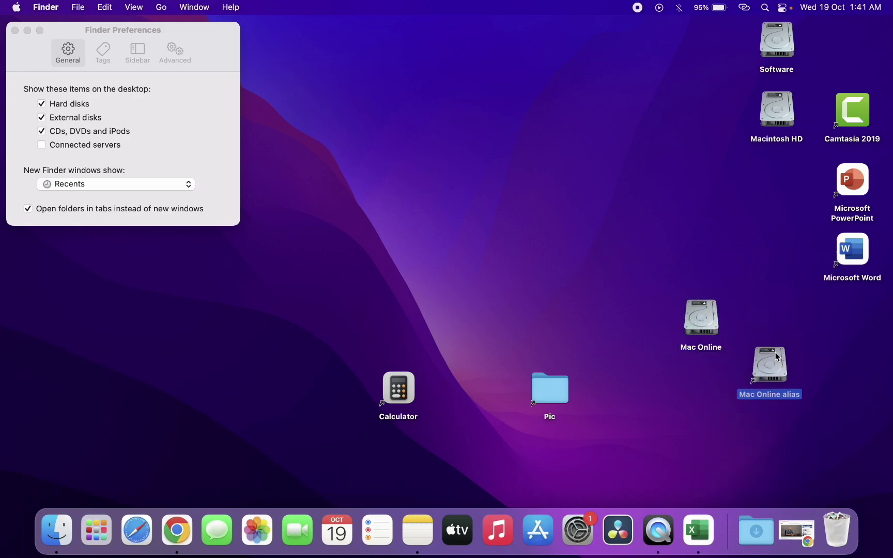
pyautogui.doubleClick(778, 403)
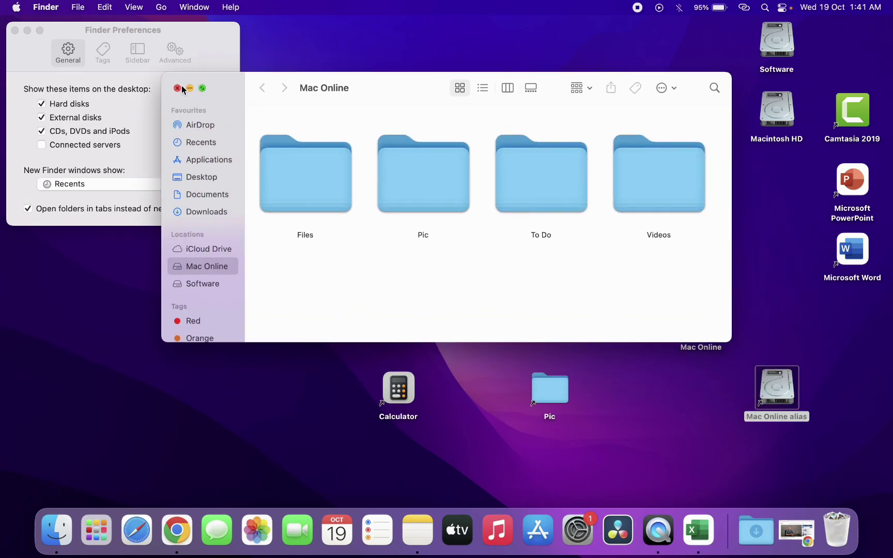
pyautogui.click(181, 87)
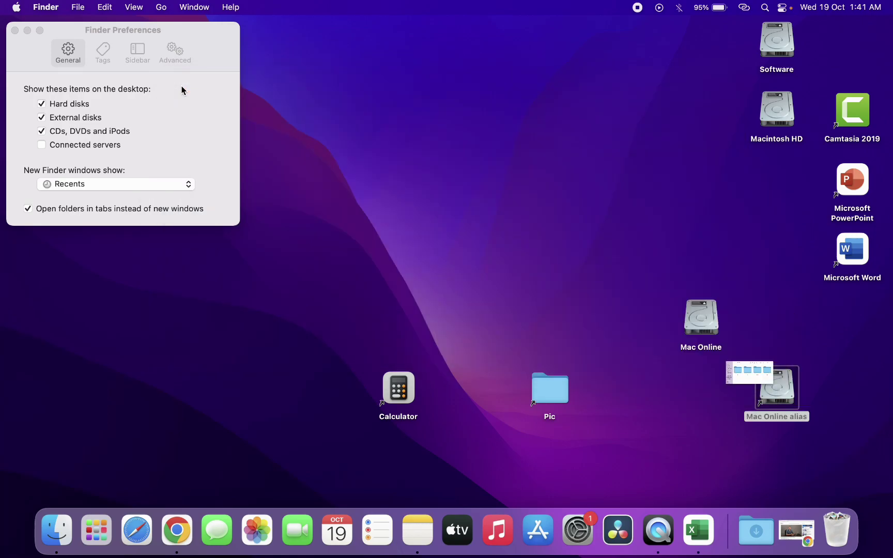
# Untick Hard disks in Finder Preferences, then confirm the Mac Online alias still opens the drive.
pyautogui.click(42, 104)
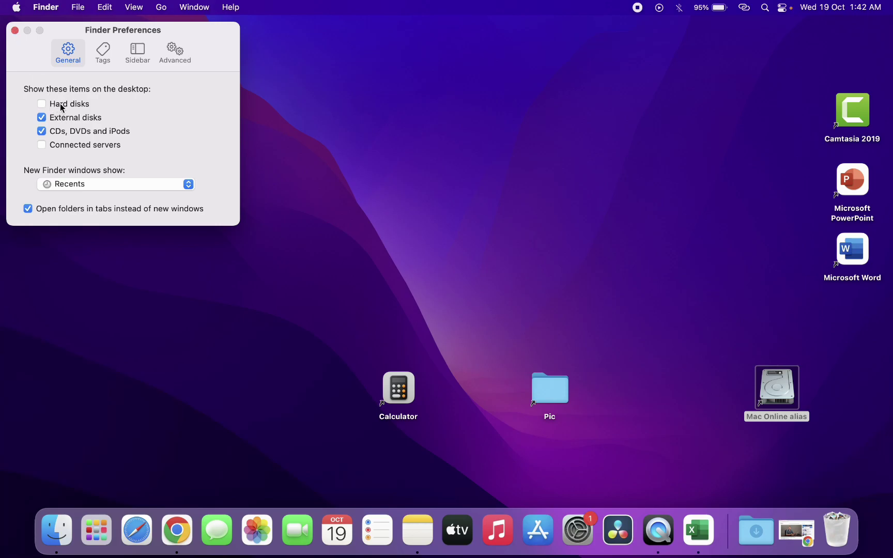
pyautogui.click(15, 30)
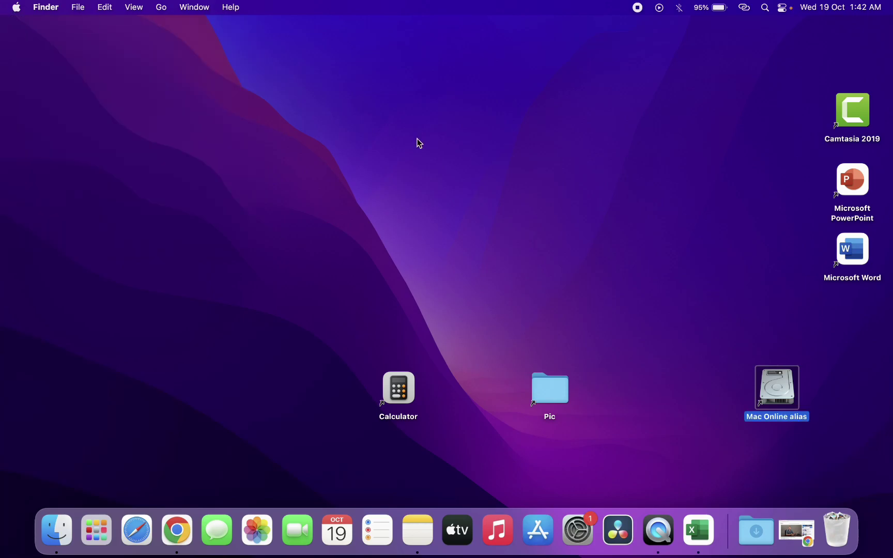
pyautogui.doubleClick(780, 401)
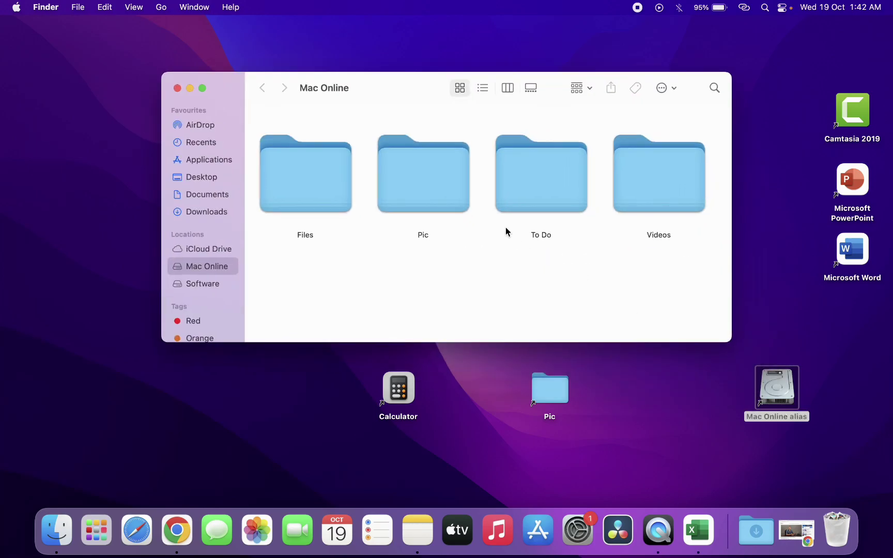
pyautogui.click(177, 89)
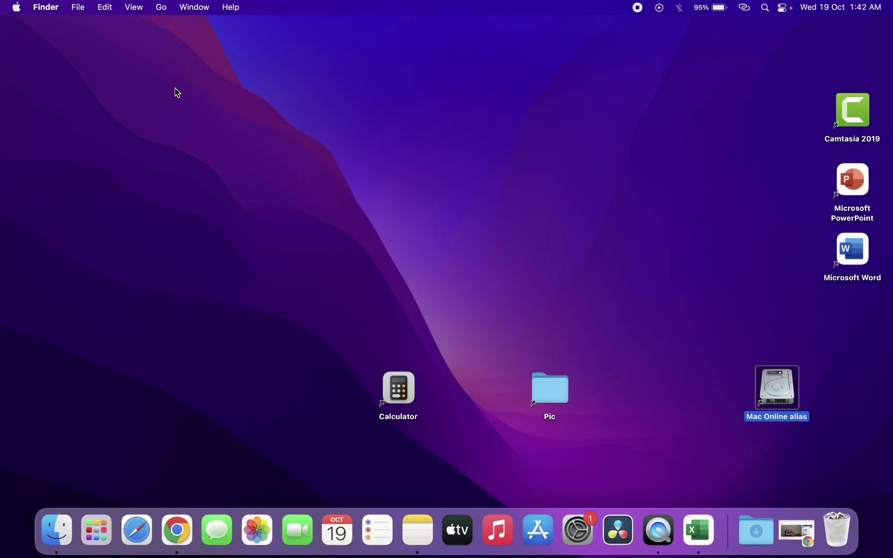